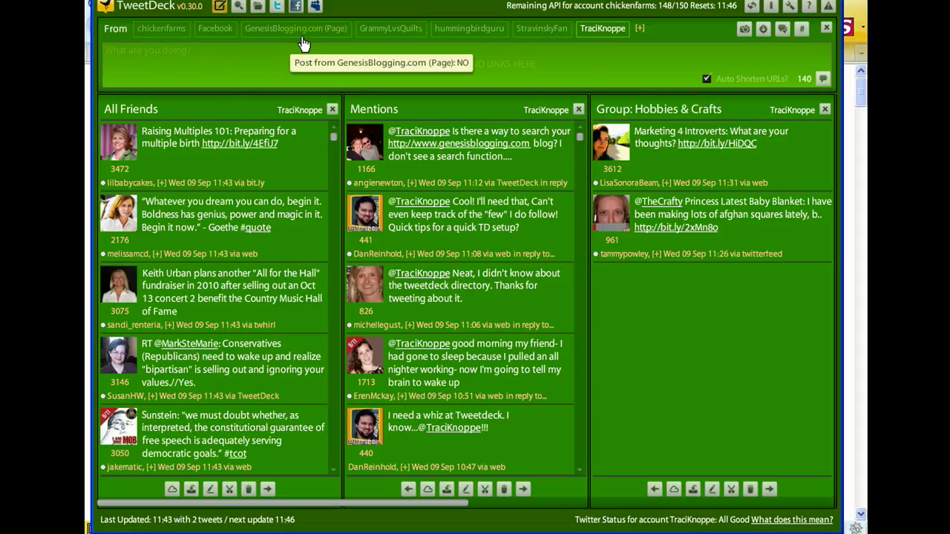
Examine the account settings and the options for adding a Twitter, Facebook or MySpace account, and close the settings without saving
click(277, 53)
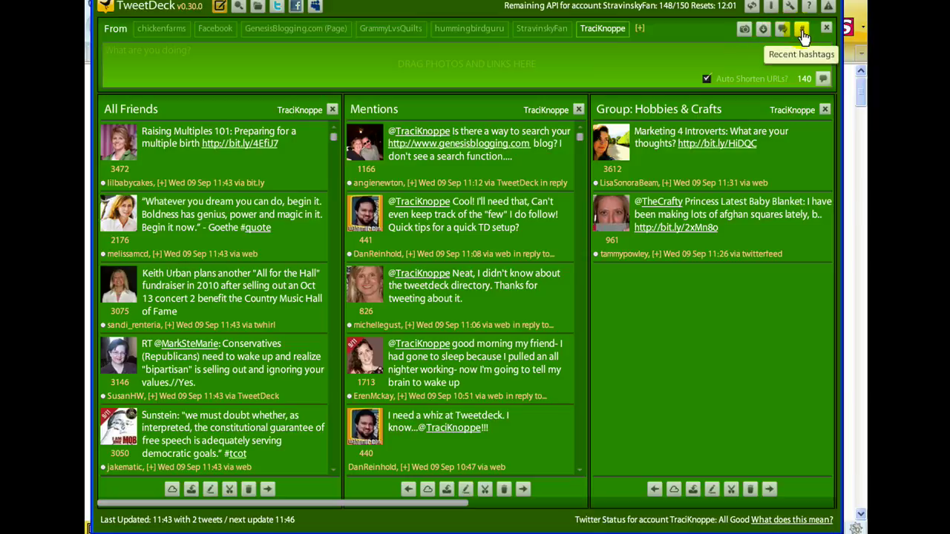
click(638, 30)
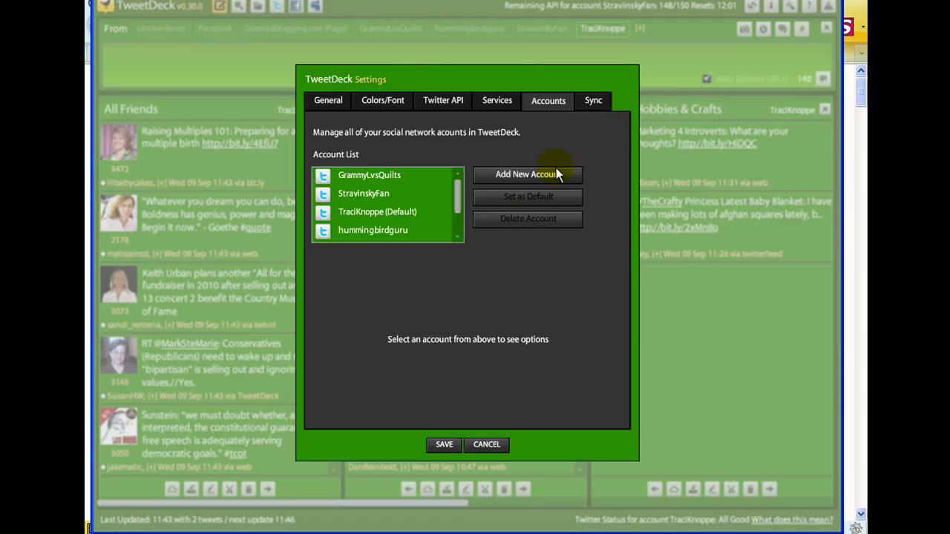
click(509, 178)
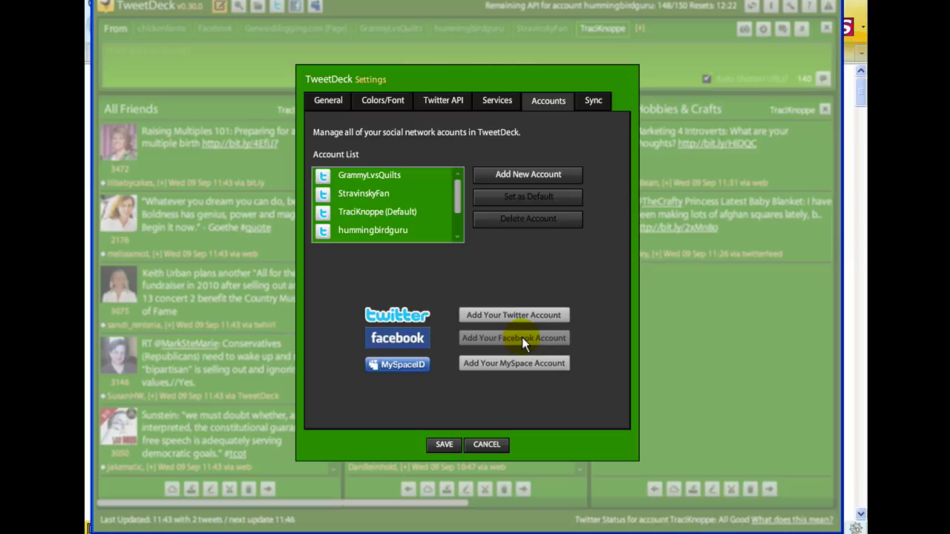
drag(460, 201, 467, 166)
click(494, 444)
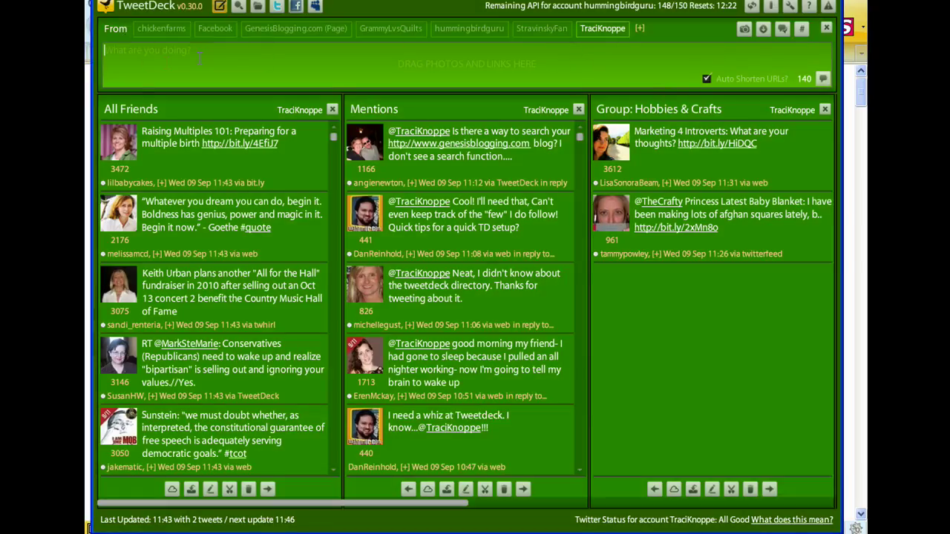
Hide the update compose area and add an All Friends column for the chickenfarms Twitter account
click(219, 10)
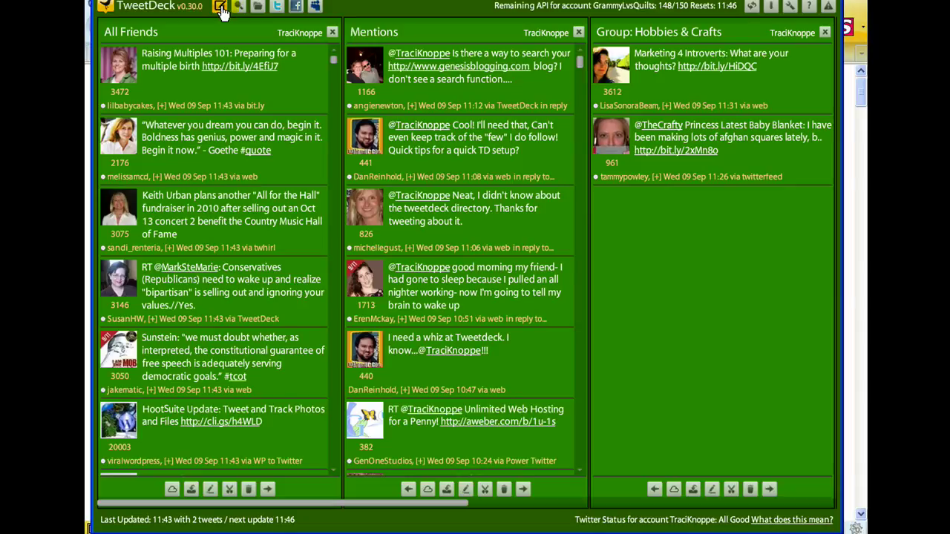
click(277, 9)
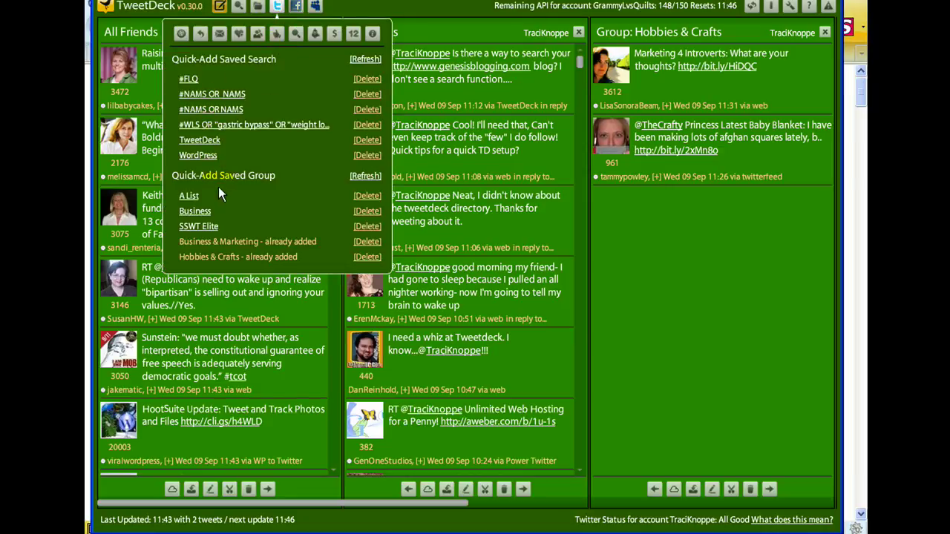
click(181, 34)
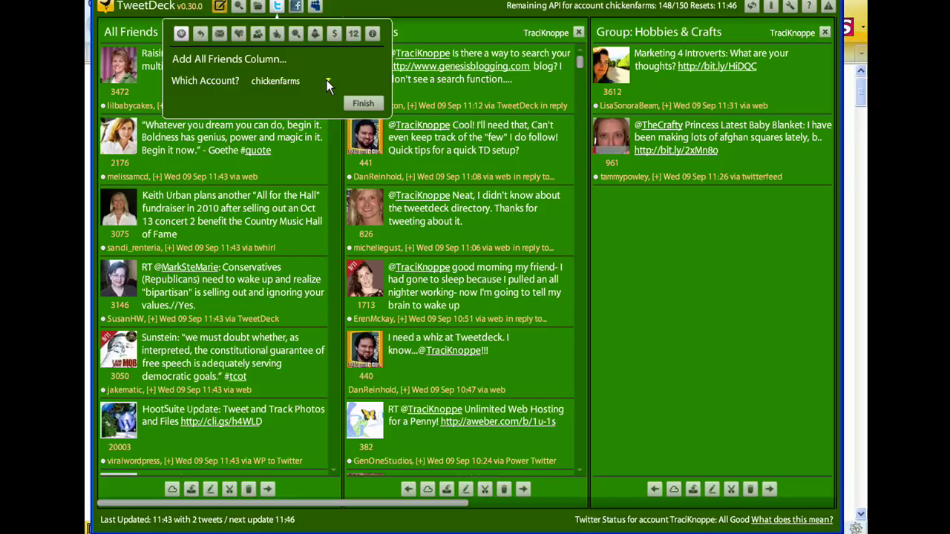
click(363, 103)
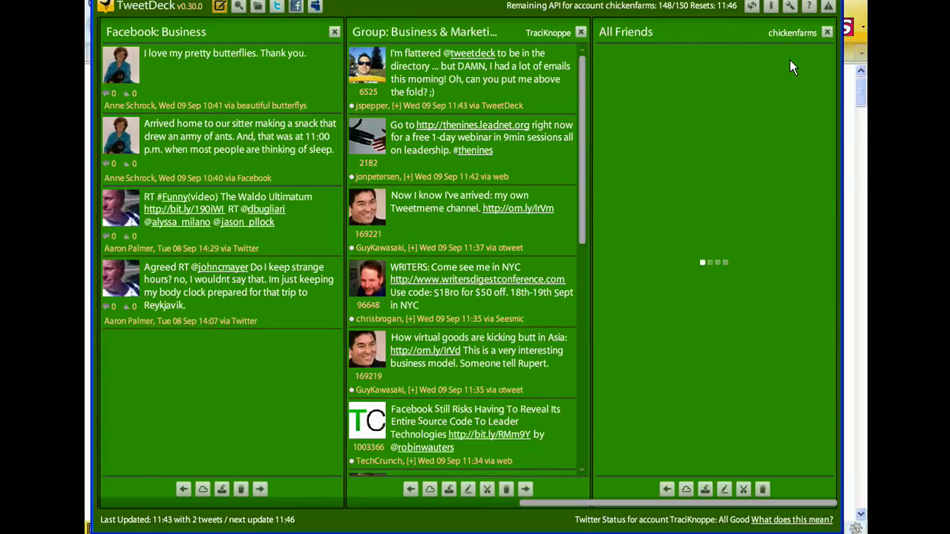
Open the TweetDeck Directory in the browser and expand the Parenting topic under Lifestyle
drag(563, 490, 86, 471)
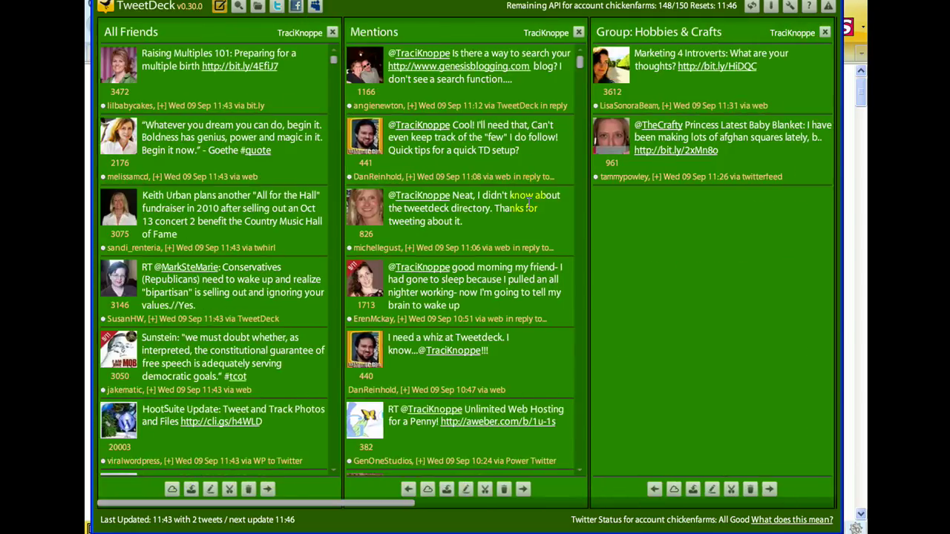
click(260, 9)
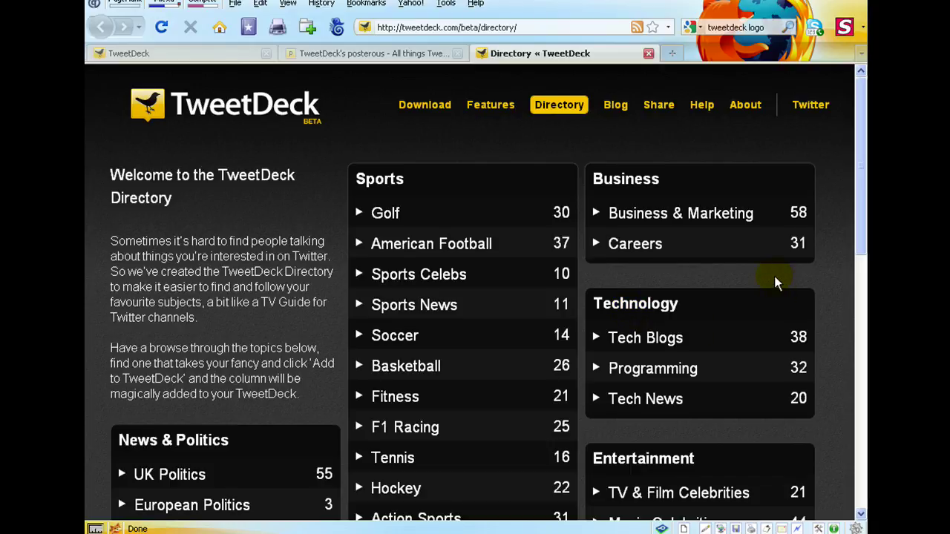
scroll(363, 448, down, 6)
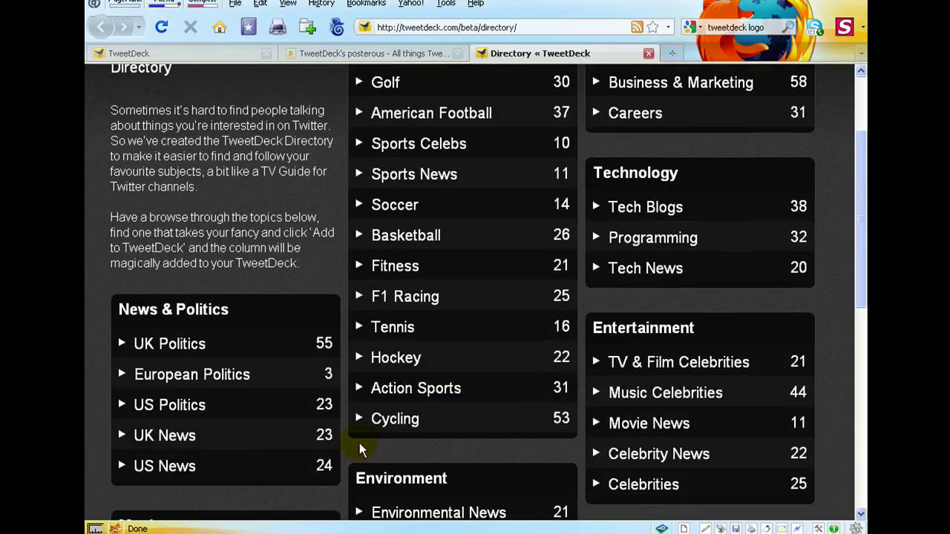
scroll(361, 448, down, 3)
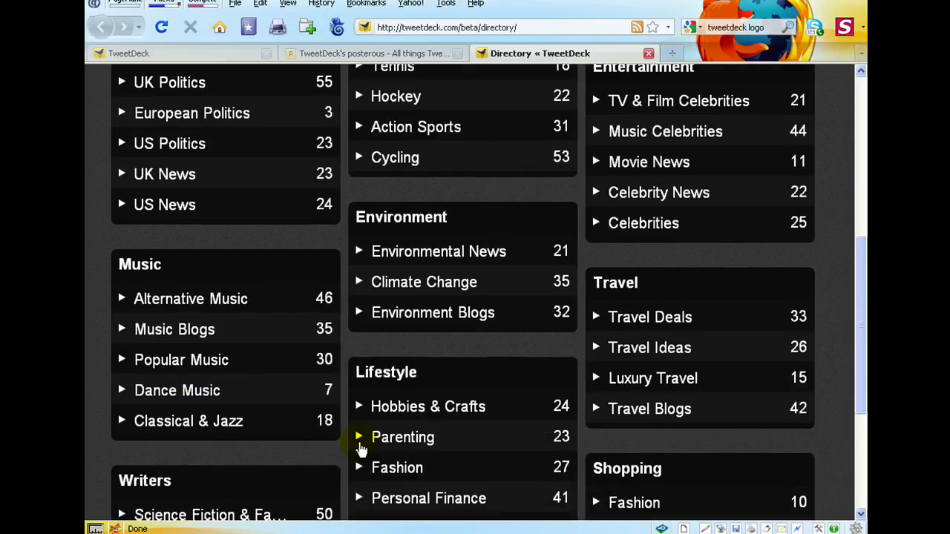
scroll(360, 448, down, 2)
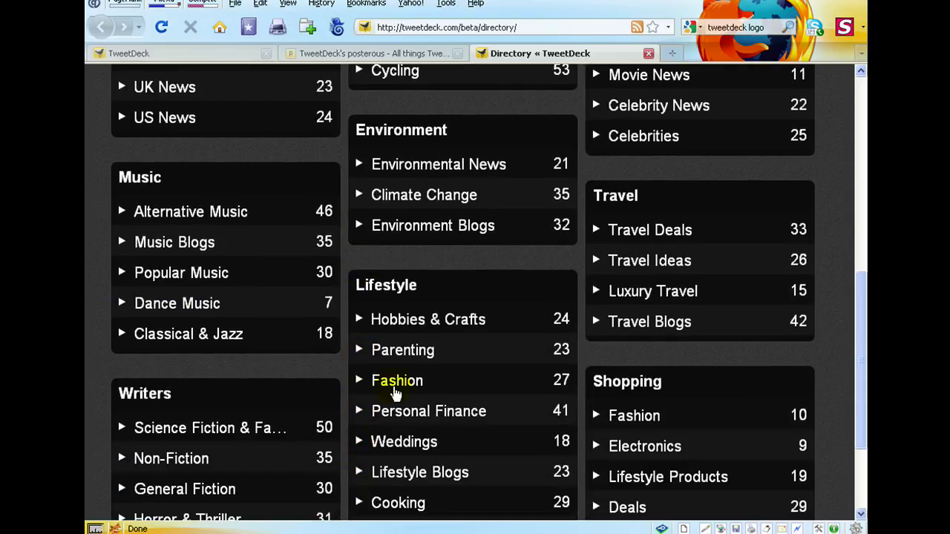
scroll(446, 388, down, 3)
scroll(441, 392, up, 3)
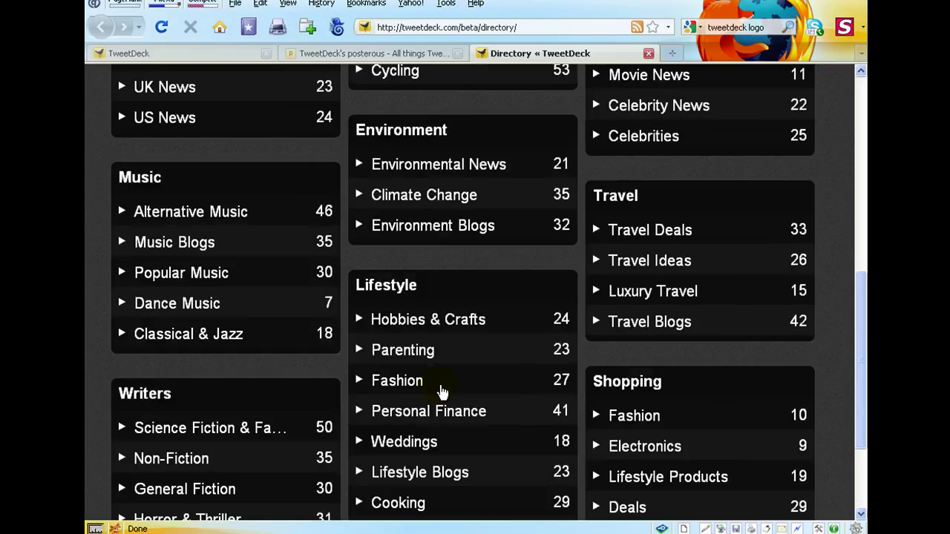
click(414, 352)
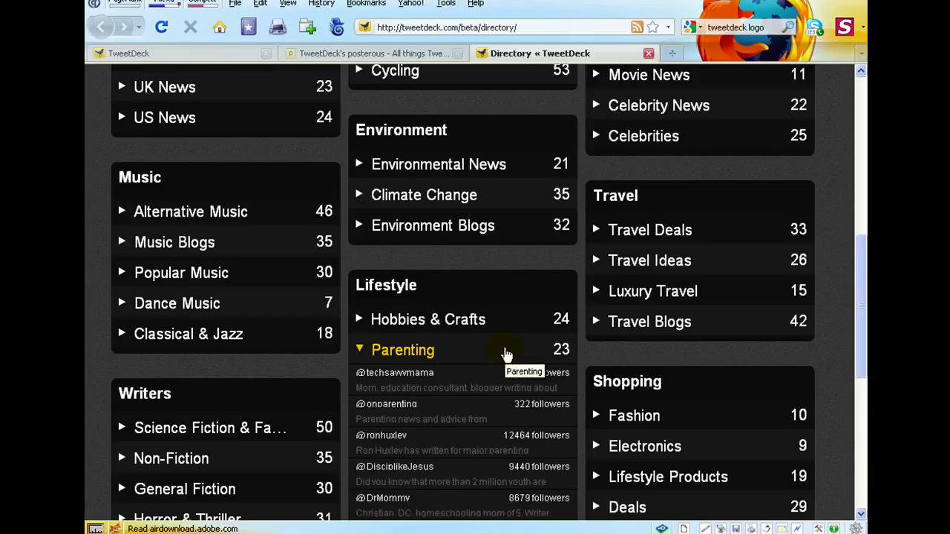
Show the full list of accounts in the Parenting topic and request its import as a TweetDeck column
scroll(504, 354, down, 3)
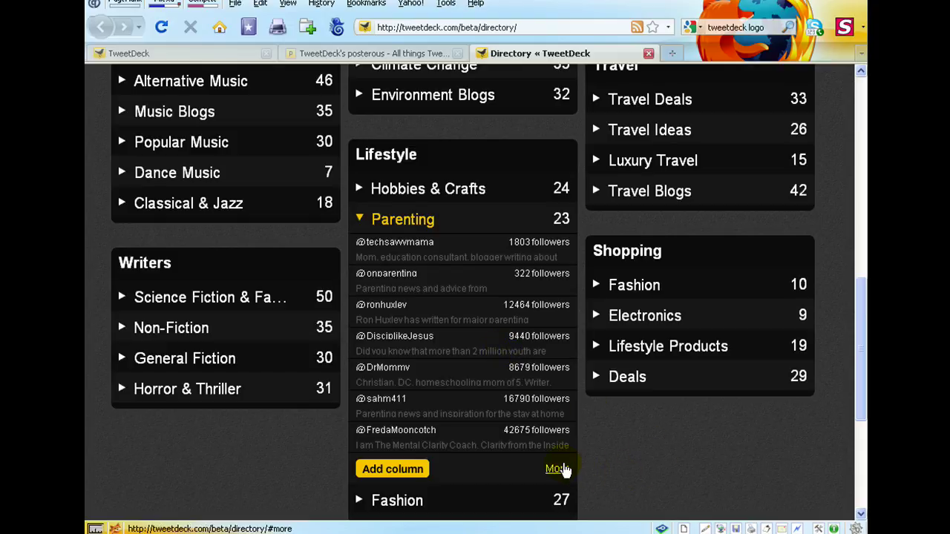
click(557, 469)
scroll(449, 378, down, 1)
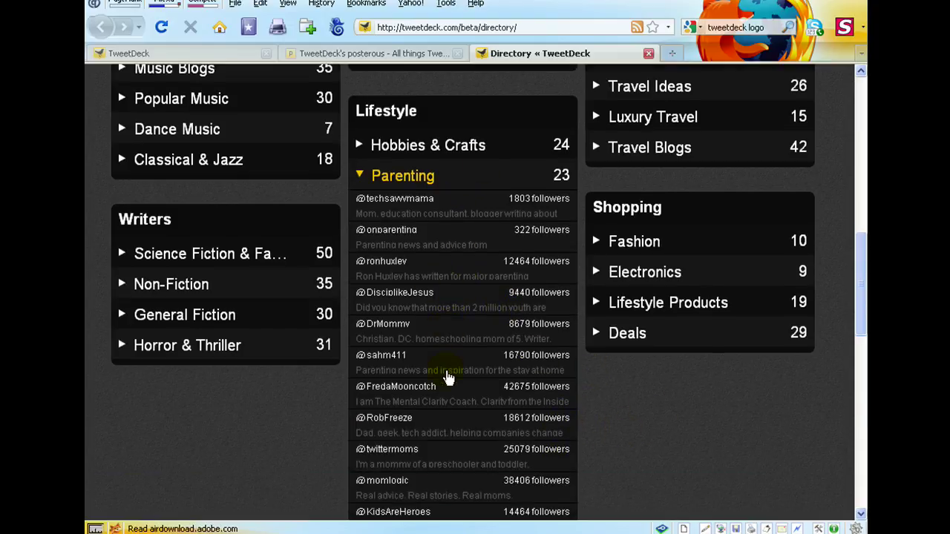
scroll(449, 378, down, 11)
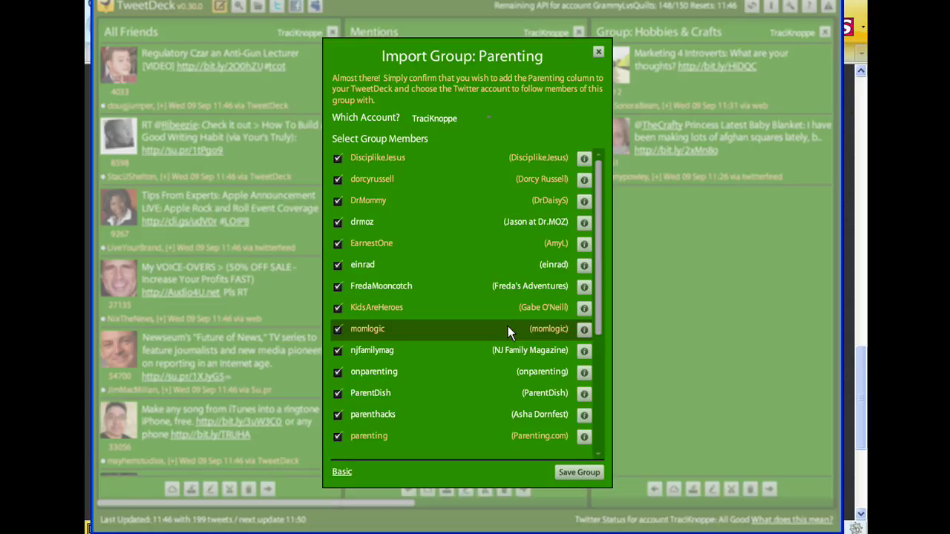
Review the members selected for the Parenting group import, including the profile details of several of them
scroll(524, 367, down, 5)
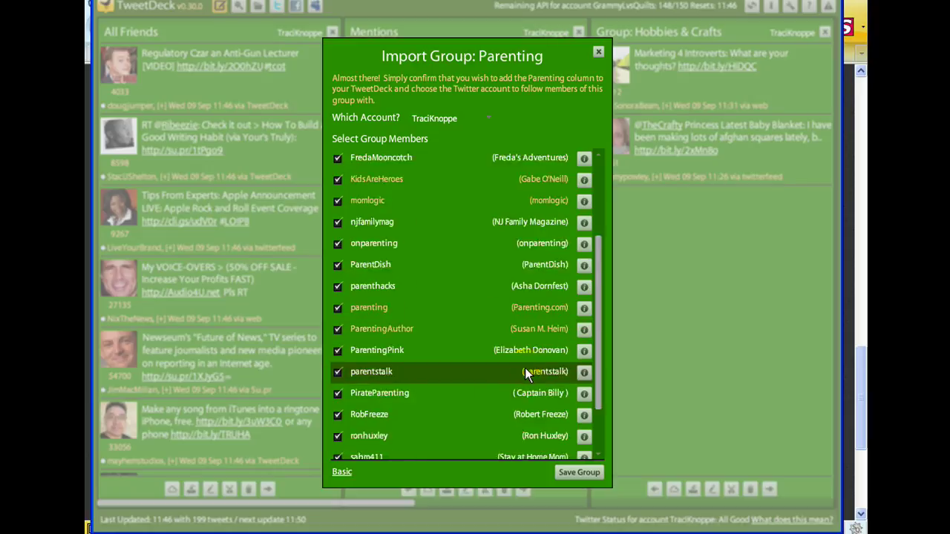
scroll(524, 371, up, 5)
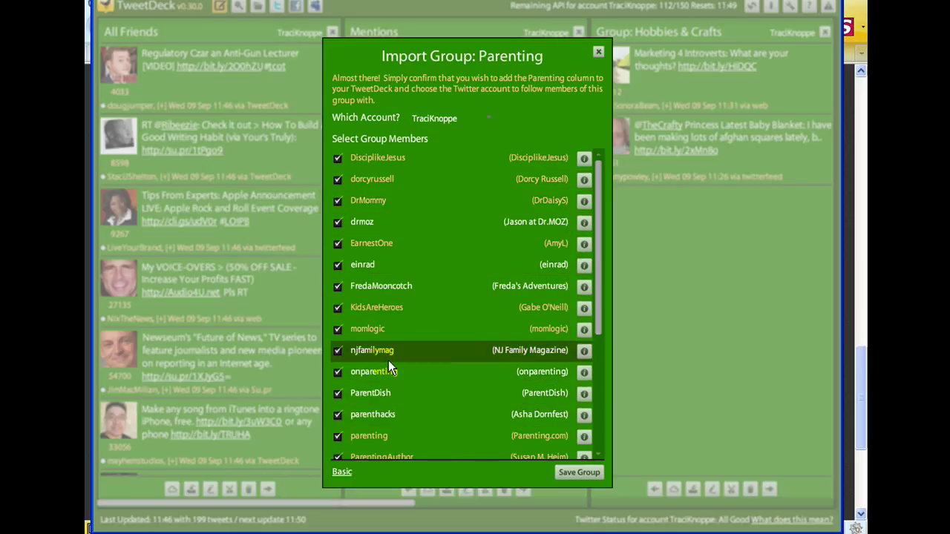
scroll(389, 360, down, 3)
mouse_move(587, 291)
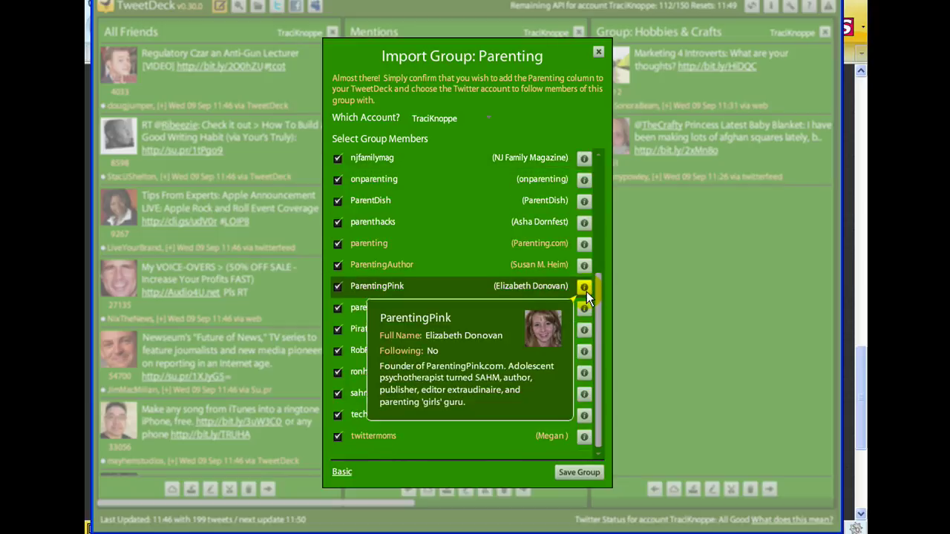
scroll(587, 245, up, 3)
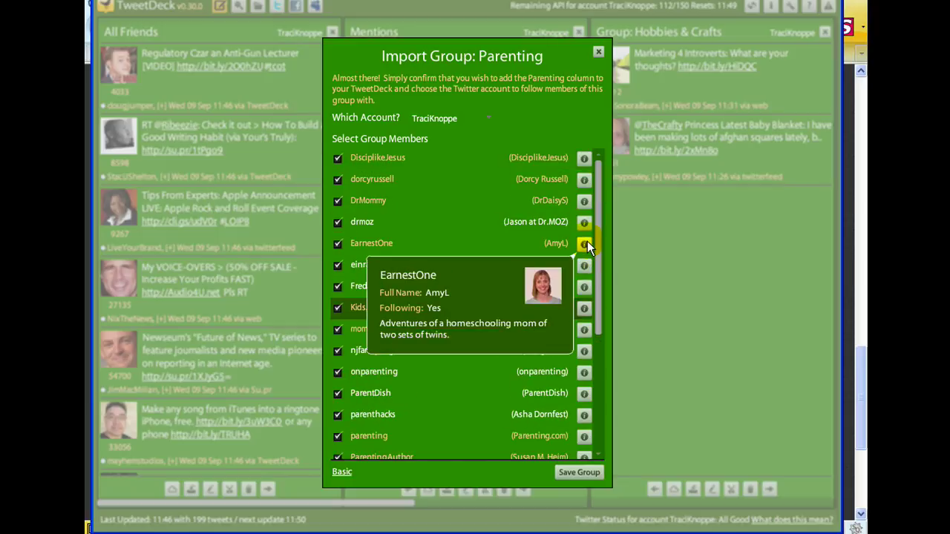
mouse_move(584, 221)
mouse_move(584, 204)
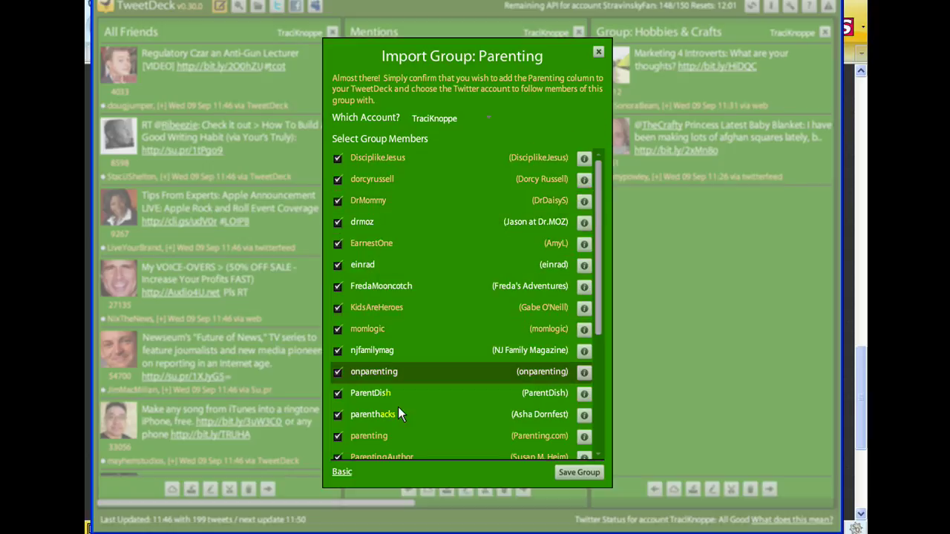
Return the Parenting import to the basic view, save the group with the default account and finish the import
click(342, 471)
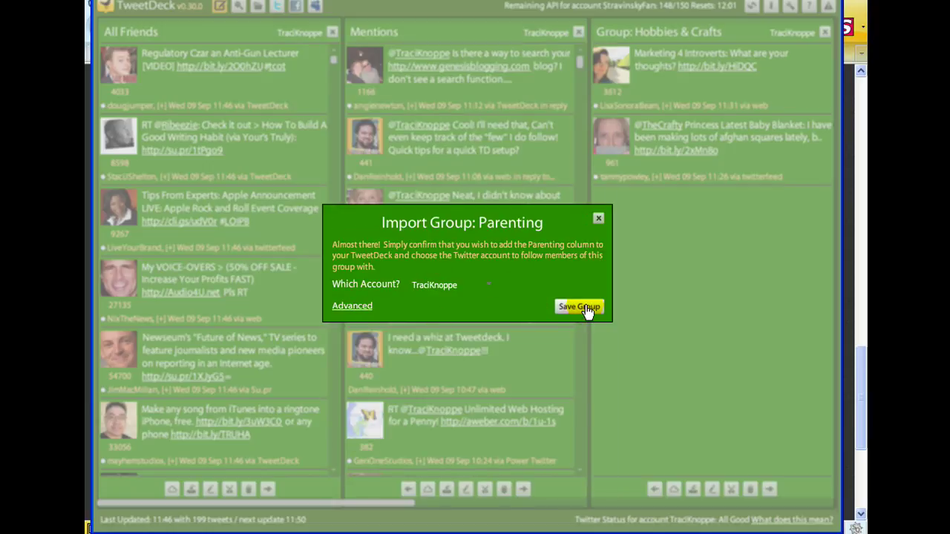
click(489, 284)
click(489, 284)
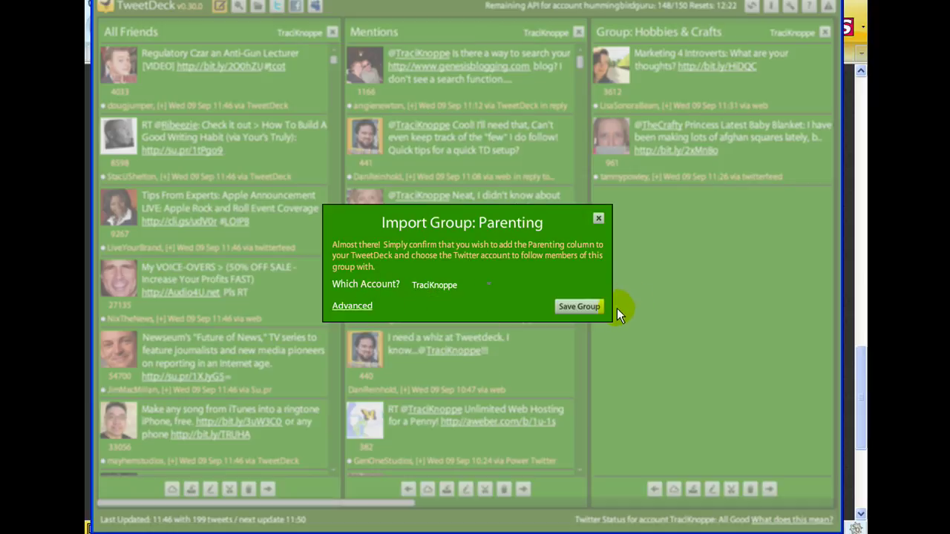
click(576, 307)
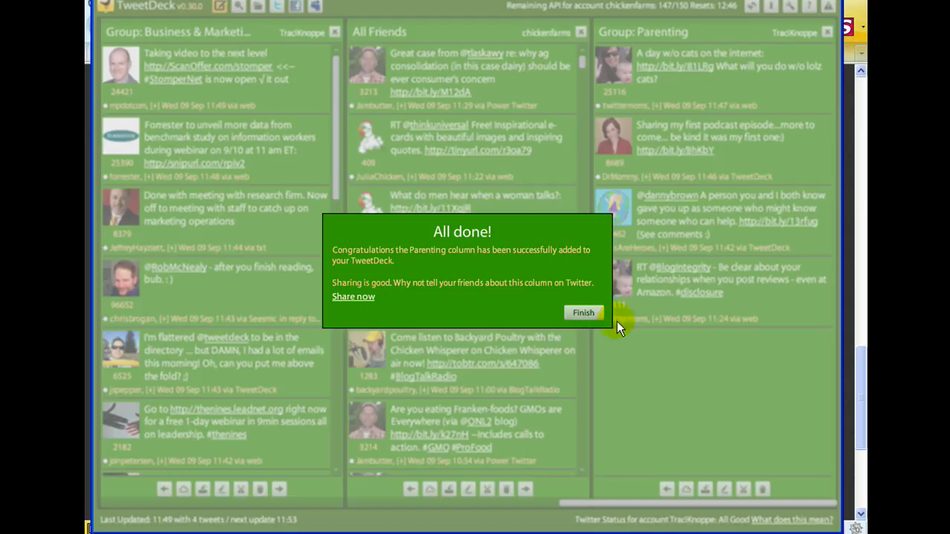
click(583, 313)
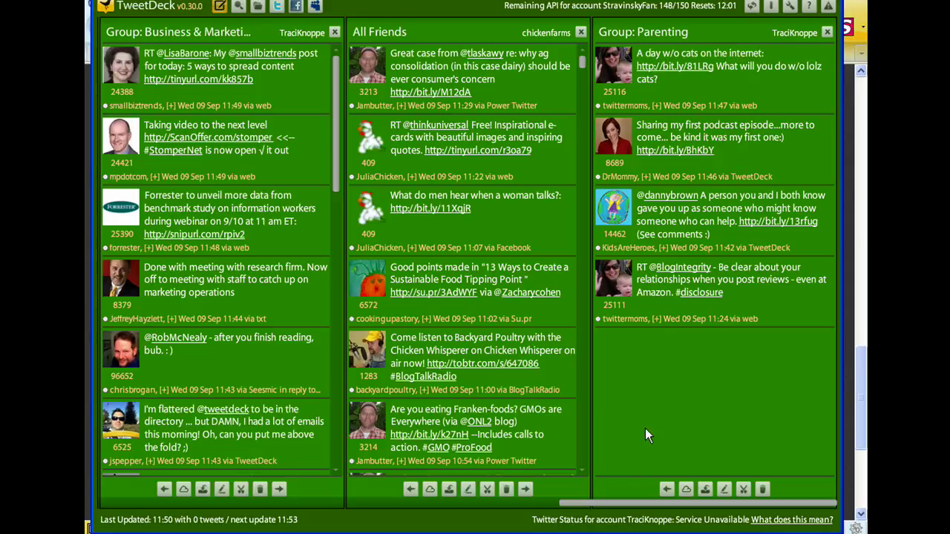
Examine the other User and Update actions offered for the first post in the Facebook Full News Feed column
drag(603, 510, 320, 502)
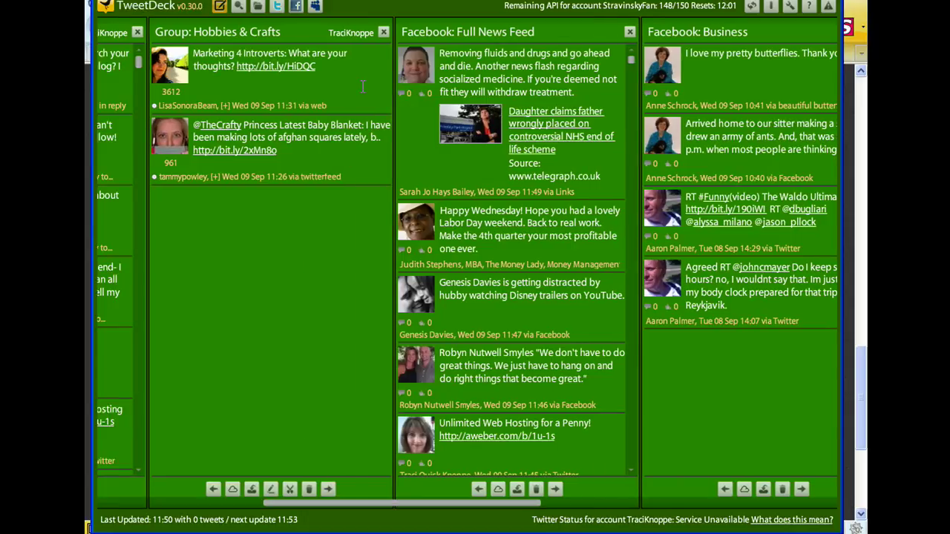
mouse_move(410, 63)
mouse_move(165, 61)
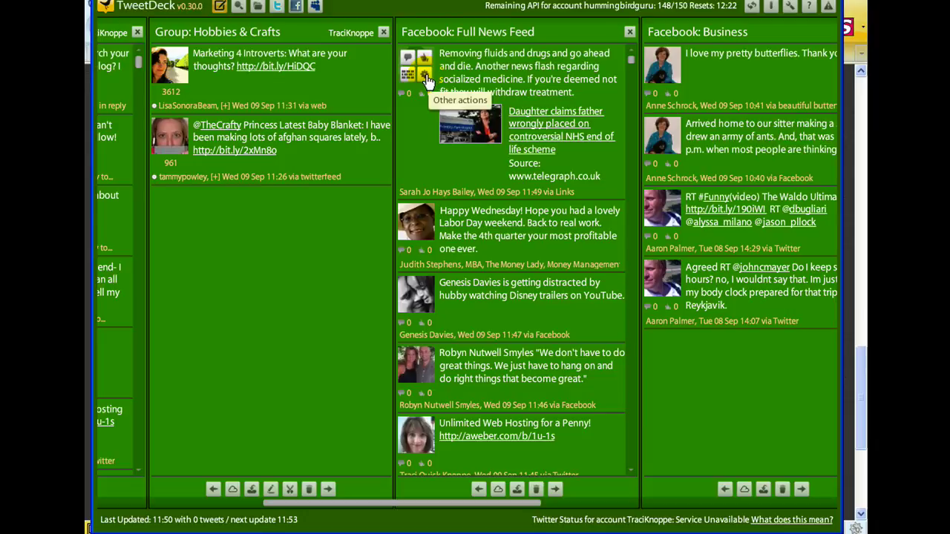
click(426, 82)
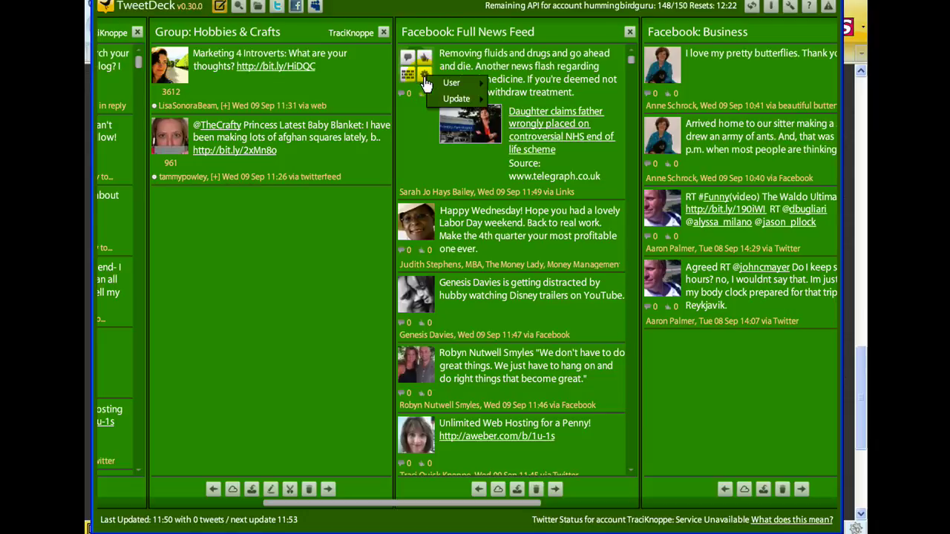
mouse_move(452, 82)
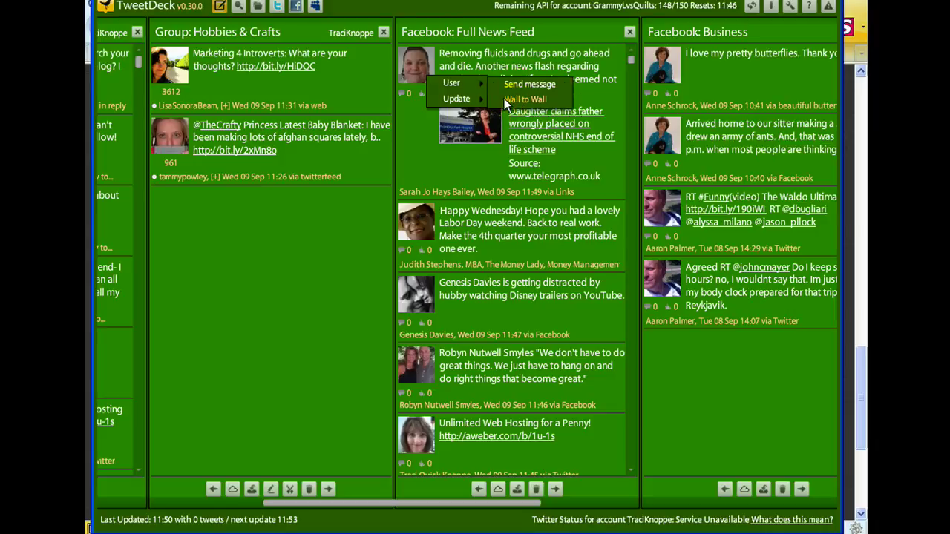
mouse_move(461, 106)
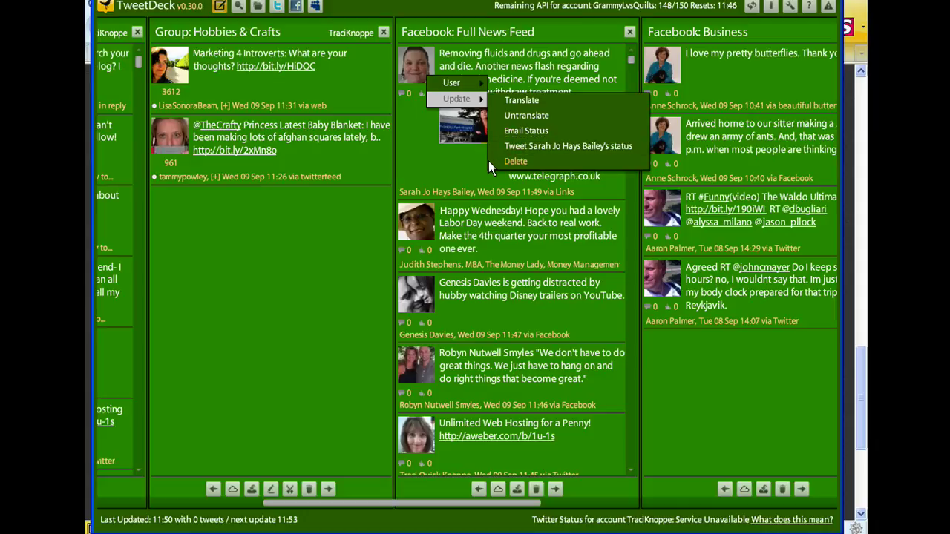
click(461, 173)
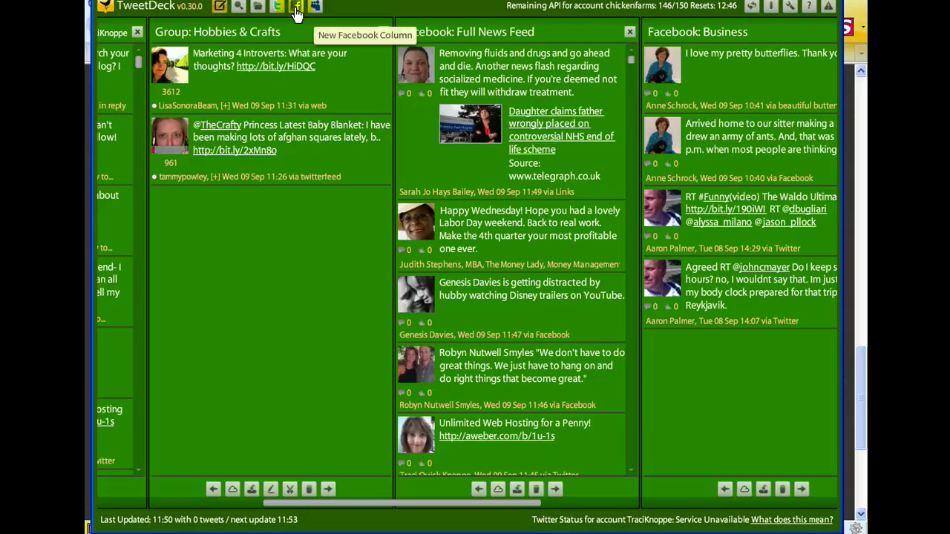
Start a new Facebook Full News Feed column for a group and name it Family
click(297, 9)
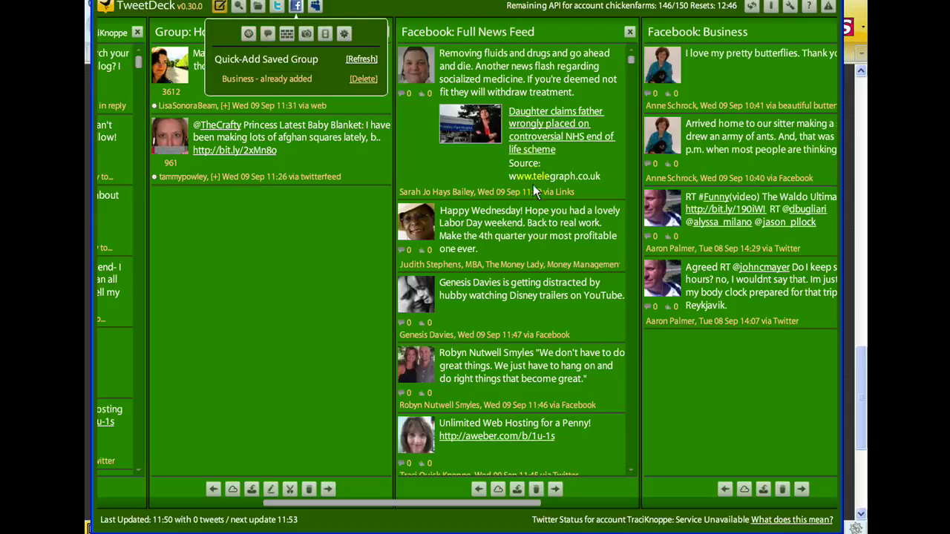
click(248, 34)
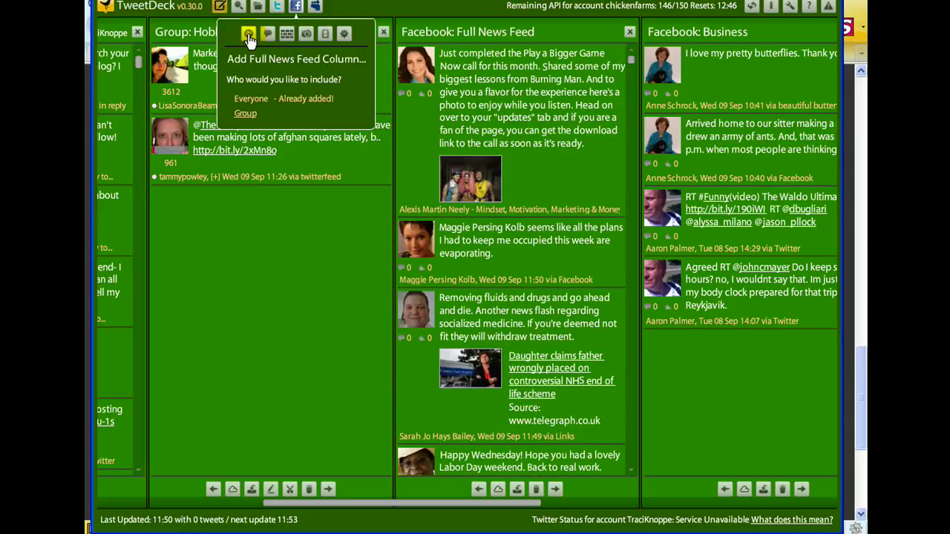
click(247, 115)
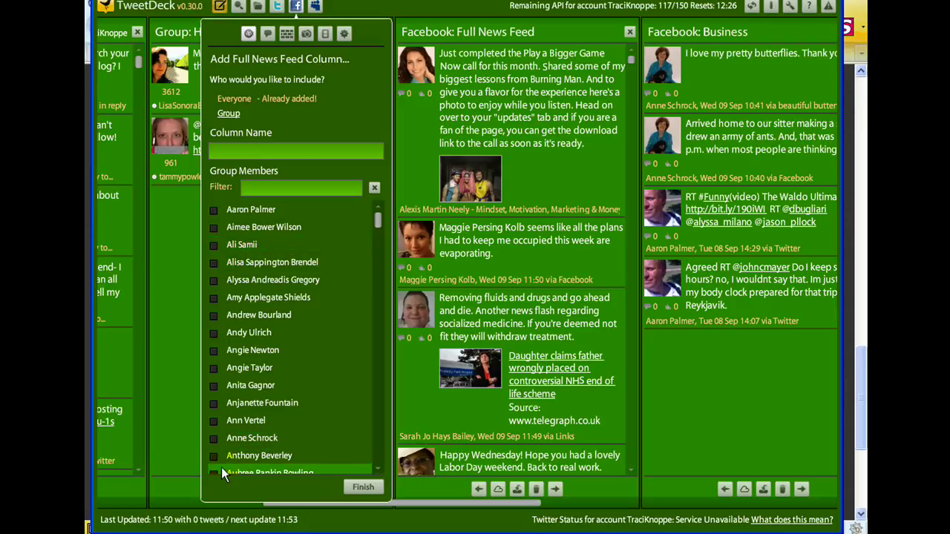
click(240, 150)
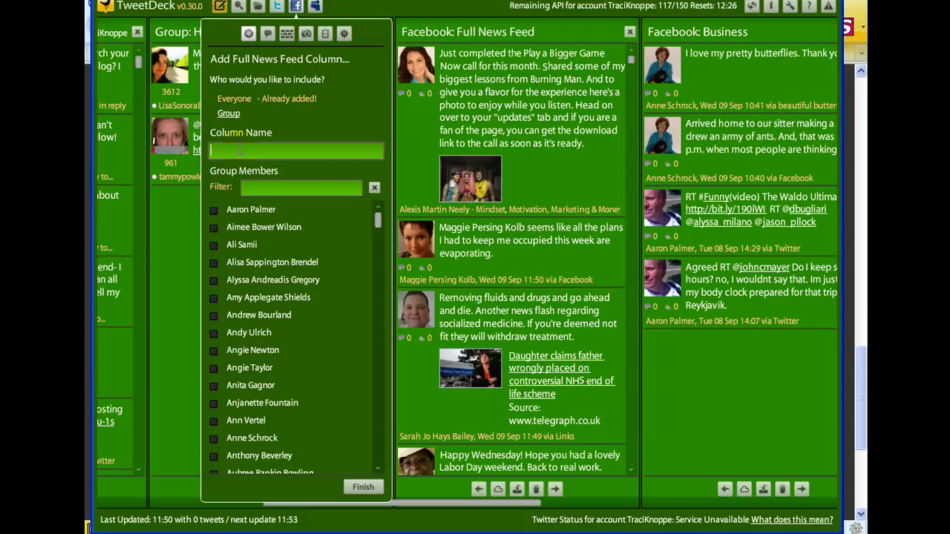
text(Family)
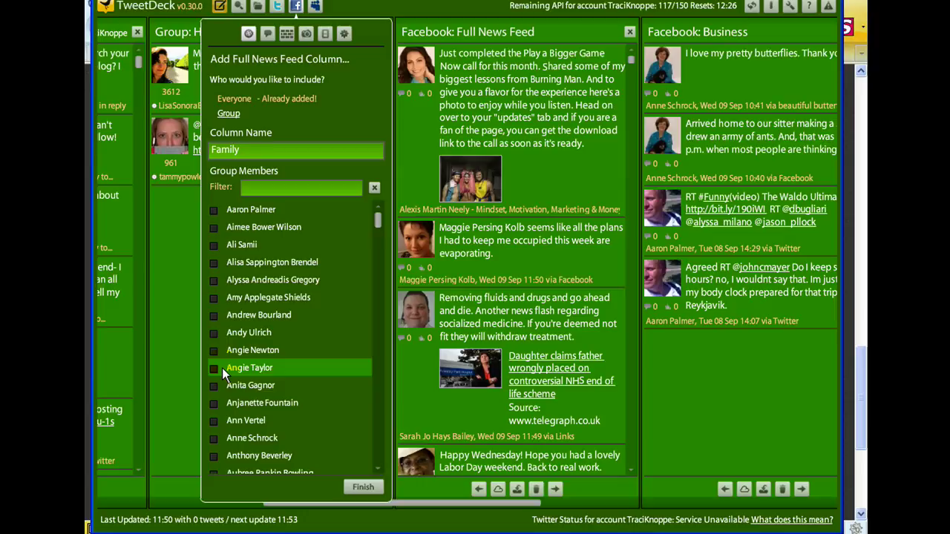
Select one friend from the names starting with A as a member of the Family column and finish creating it
click(214, 386)
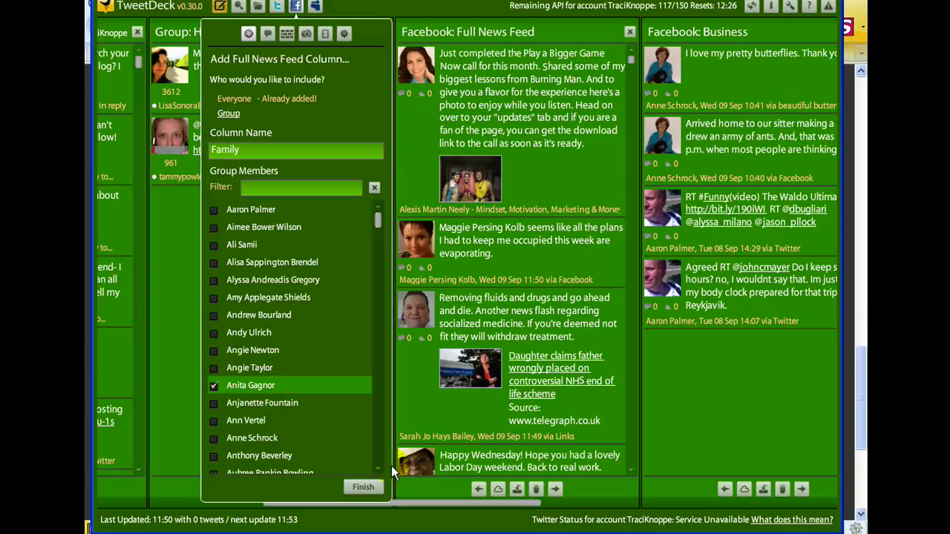
scroll(378, 474, down, 6)
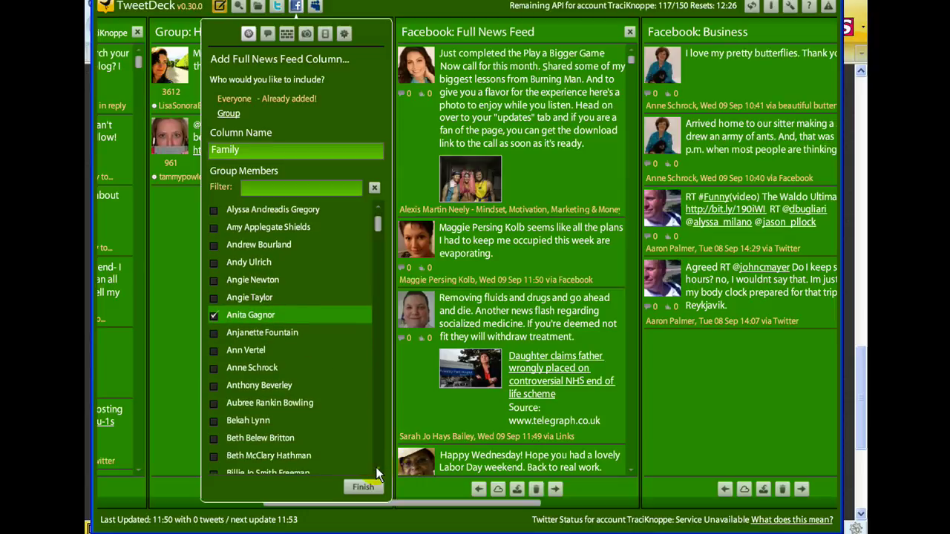
scroll(377, 474, down, 7)
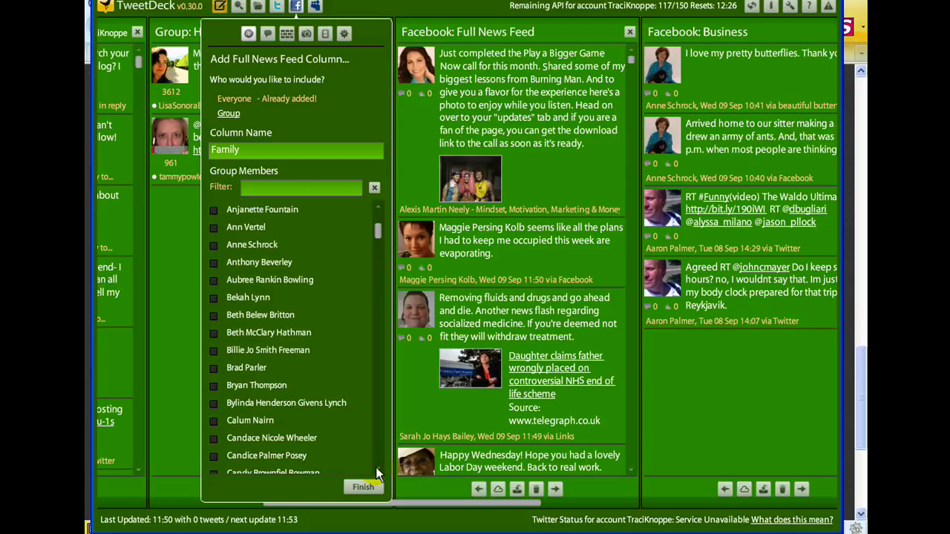
scroll(377, 473, down, 8)
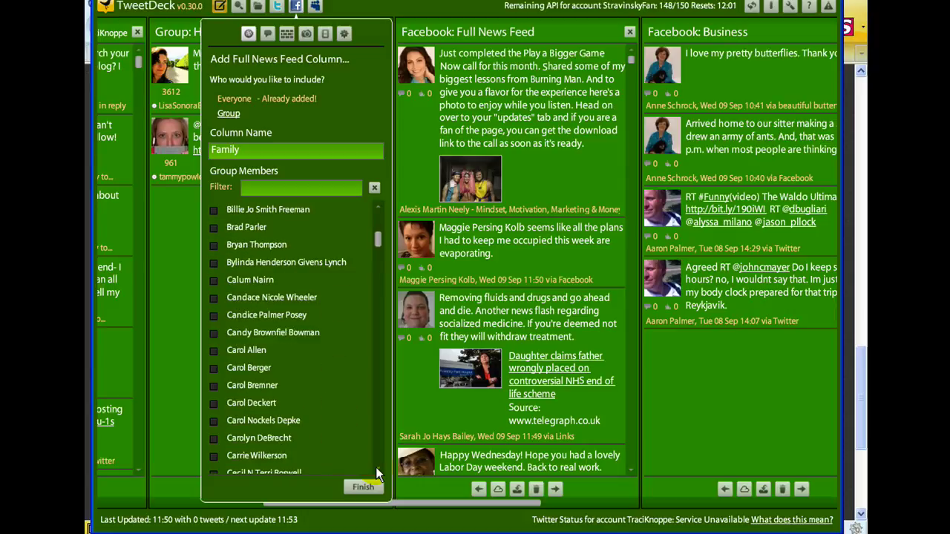
scroll(377, 474, down, 7)
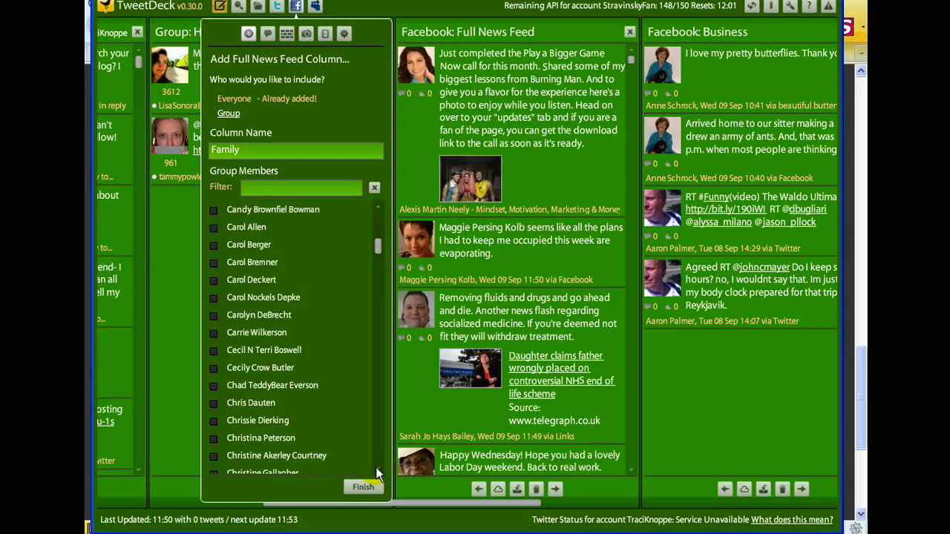
scroll(377, 474, down, 6)
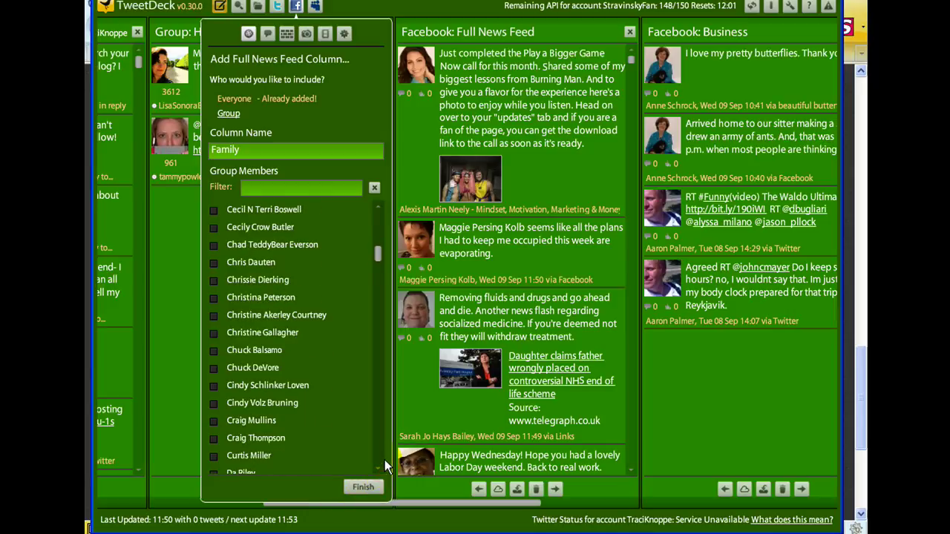
scroll(381, 460, down, 5)
scroll(381, 457, down, 10)
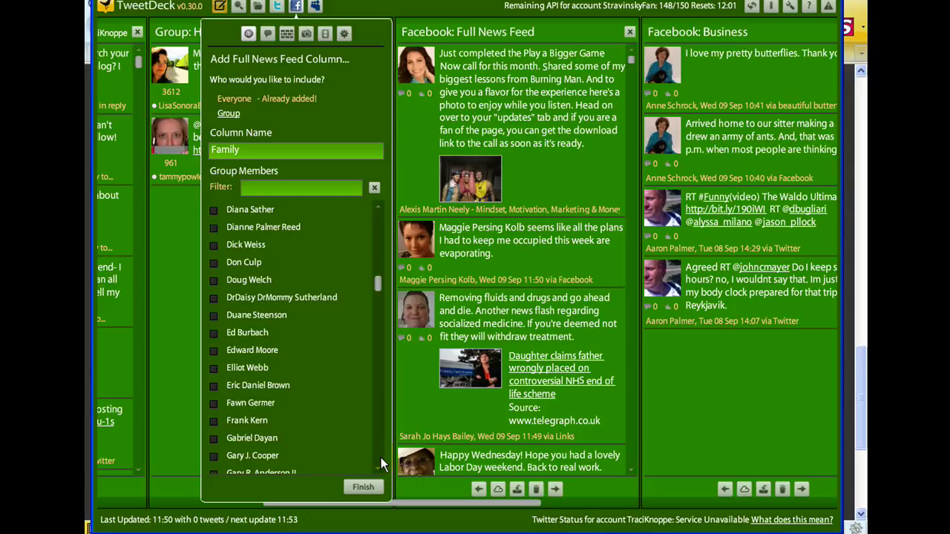
click(362, 489)
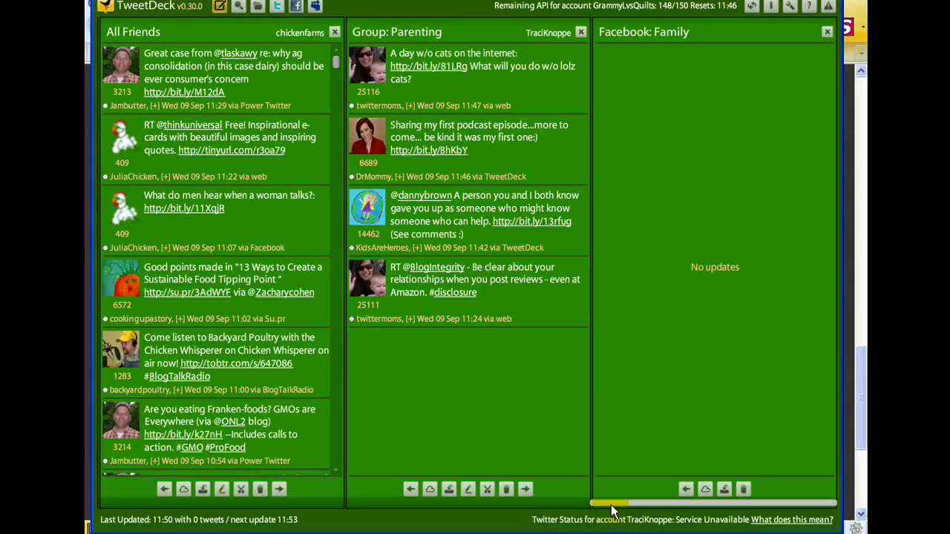
Go back to the first columns and show the list of managed social network accounts in the settings
drag(611, 504, 85, 476)
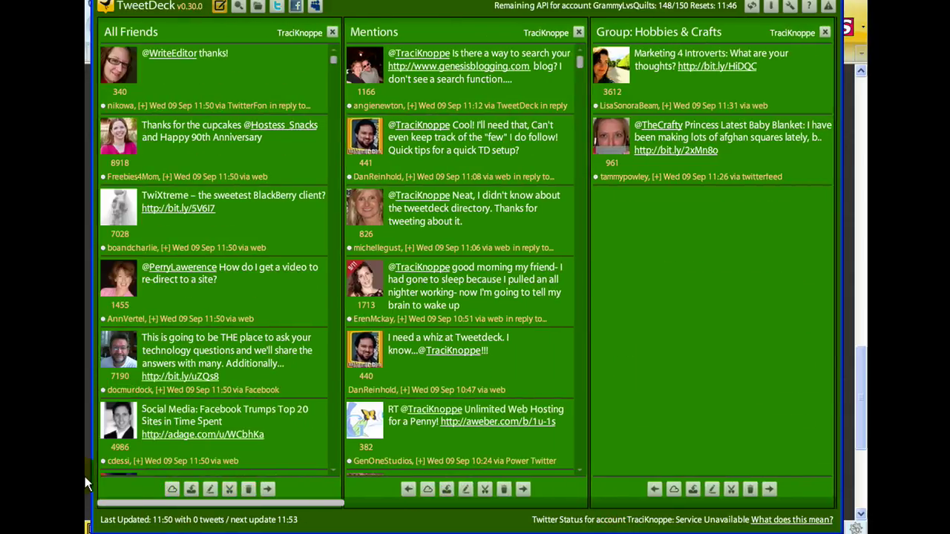
click(790, 9)
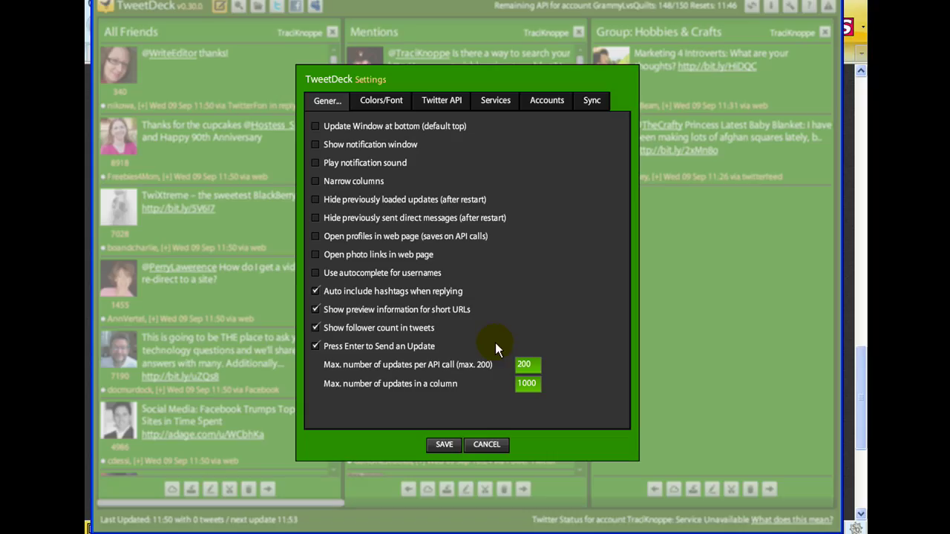
click(546, 102)
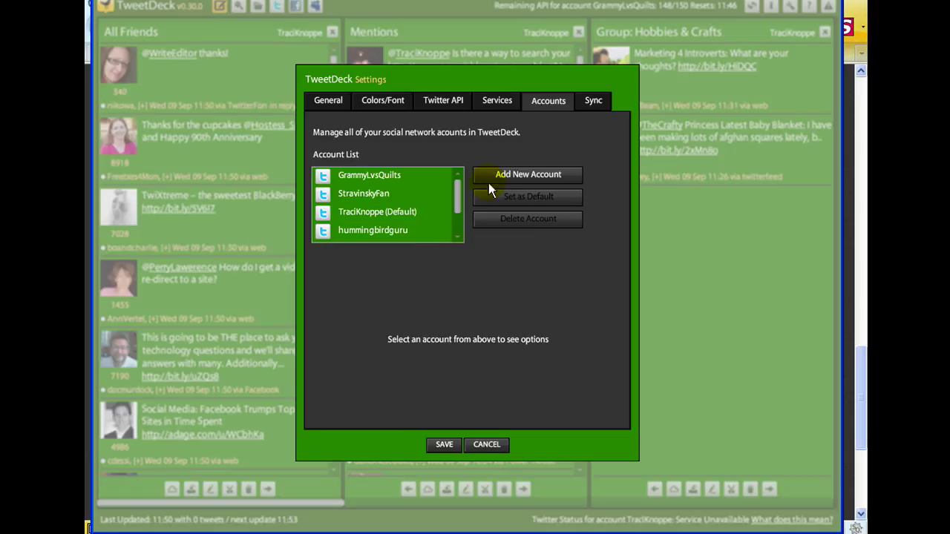
Try lowering the Twitter API share for DMs to 9% and 5%, and leave the settings without saving
click(448, 101)
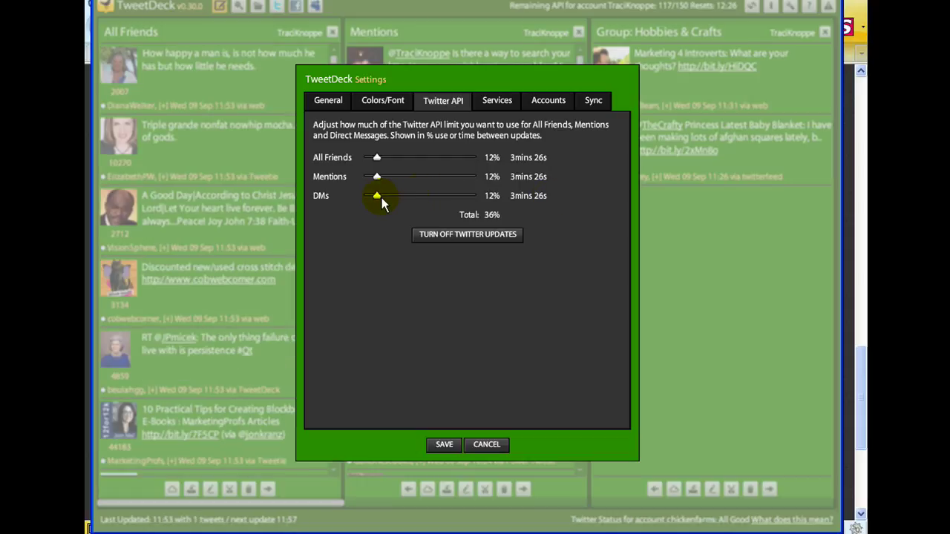
drag(378, 197, 374, 195)
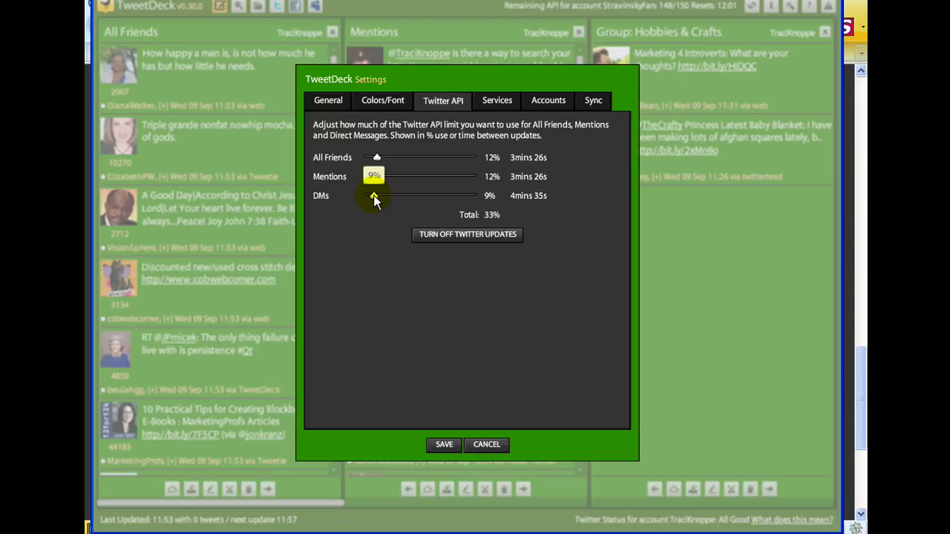
drag(373, 195, 369, 196)
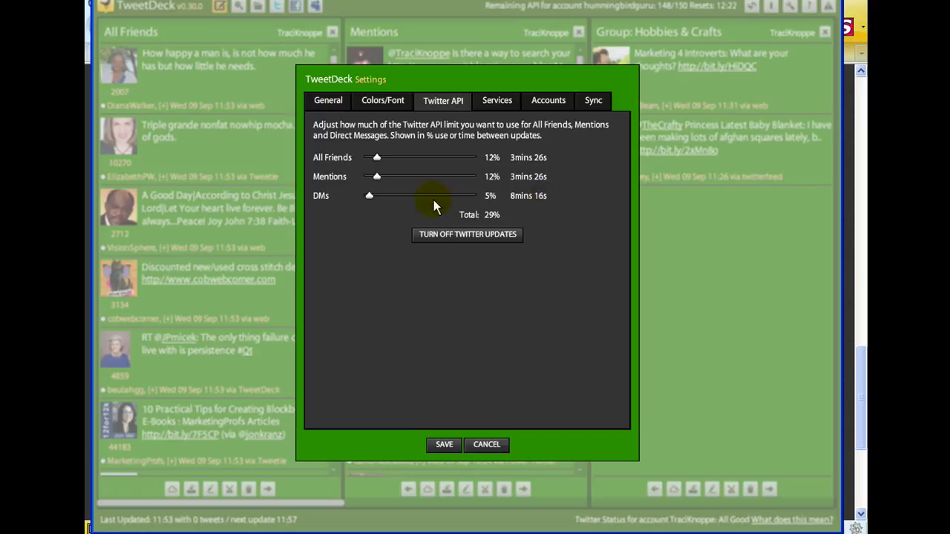
drag(369, 198, 378, 197)
click(487, 445)
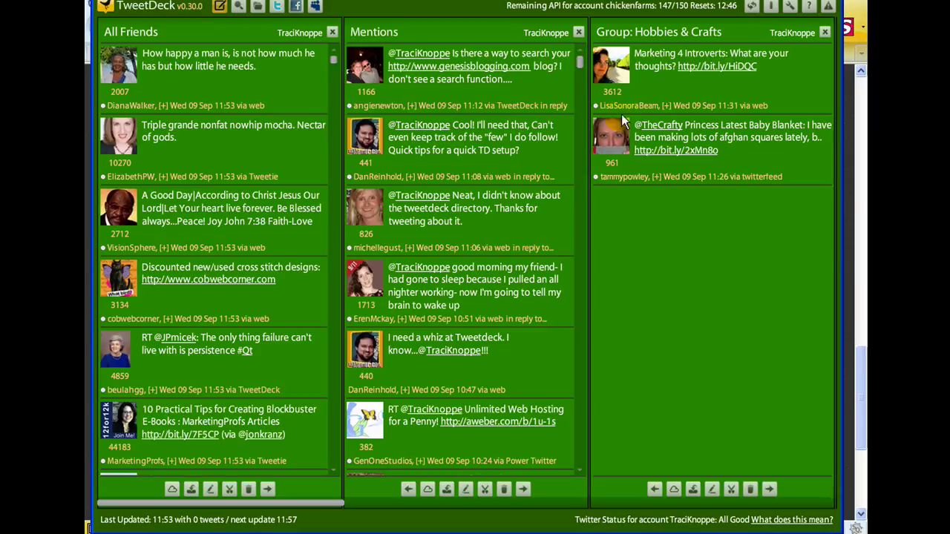
Switch to Firefox and show the TweetDeck home page that is already open
key(alt+Tab)
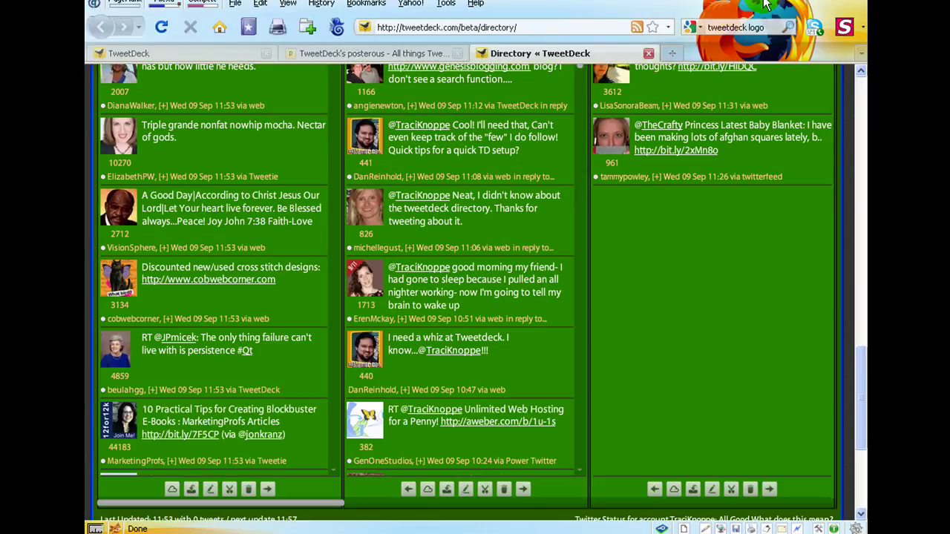
click(172, 54)
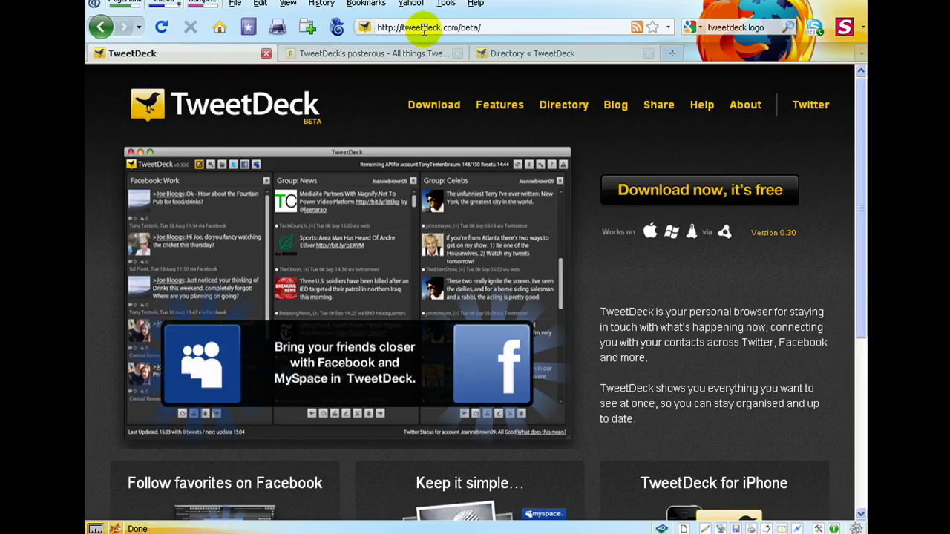